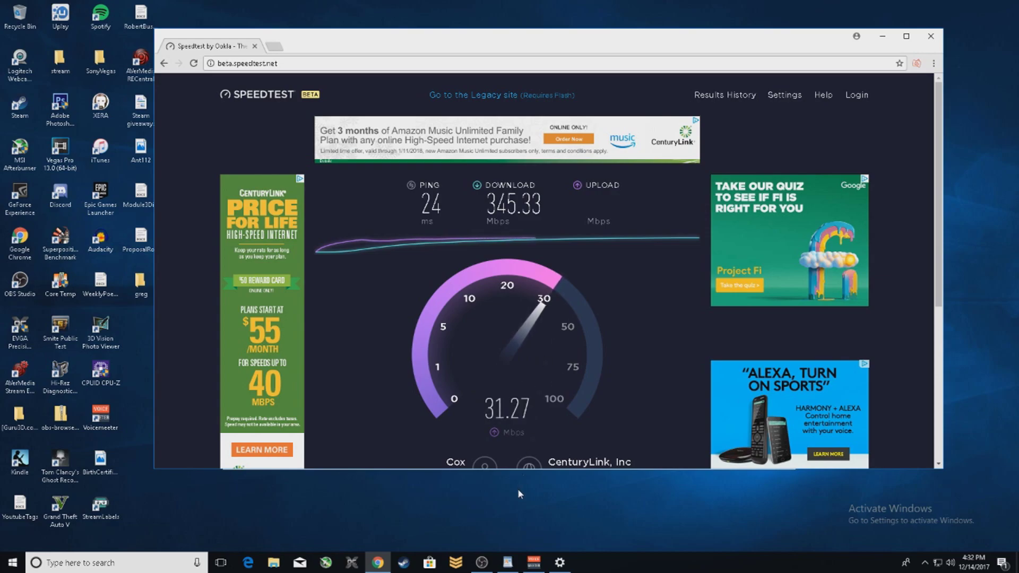
- Bring OBS forward and open the Stream settings to check Twitch with US West: Phoenix, AZ
{"action": "left_click", "coordinate": [482, 564]}
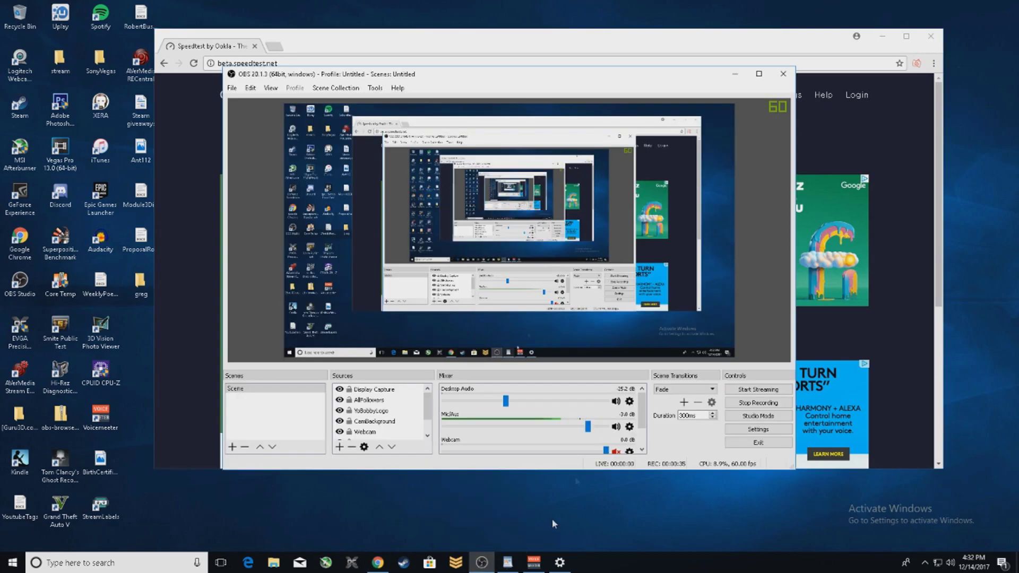
{"action": "left_click", "coordinate": [737, 437]}
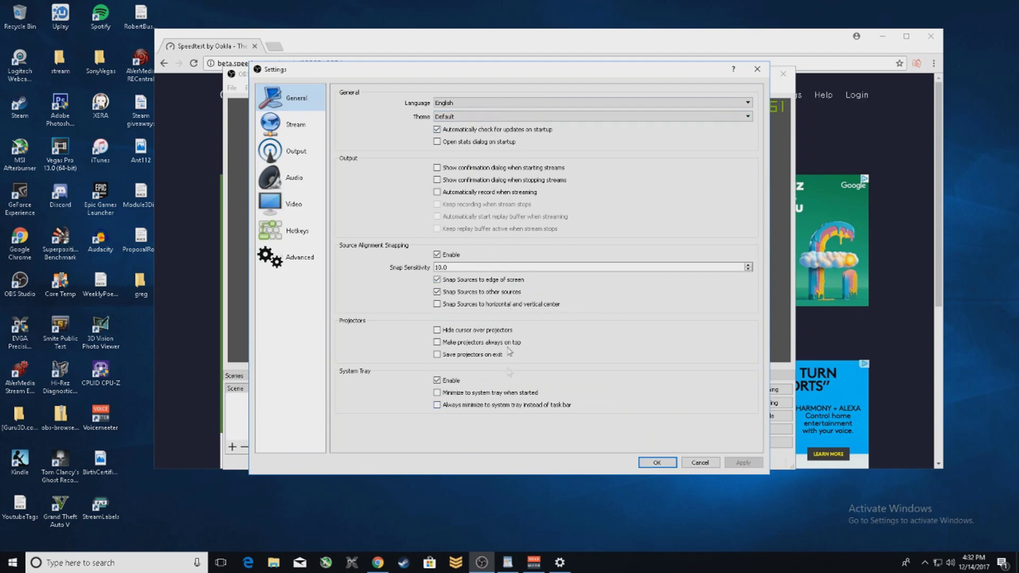
{"action": "left_click", "coordinate": [298, 124]}
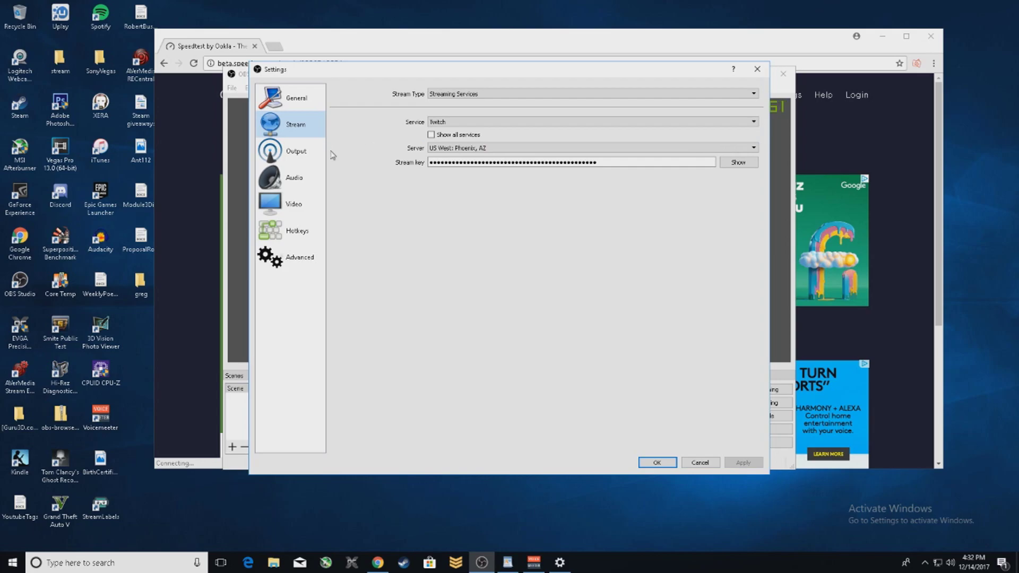
- Review the advanced output settings: x264, CBR 5000 bitrate, veryfast, 1280x720 rescale
{"action": "left_click", "coordinate": [298, 152]}
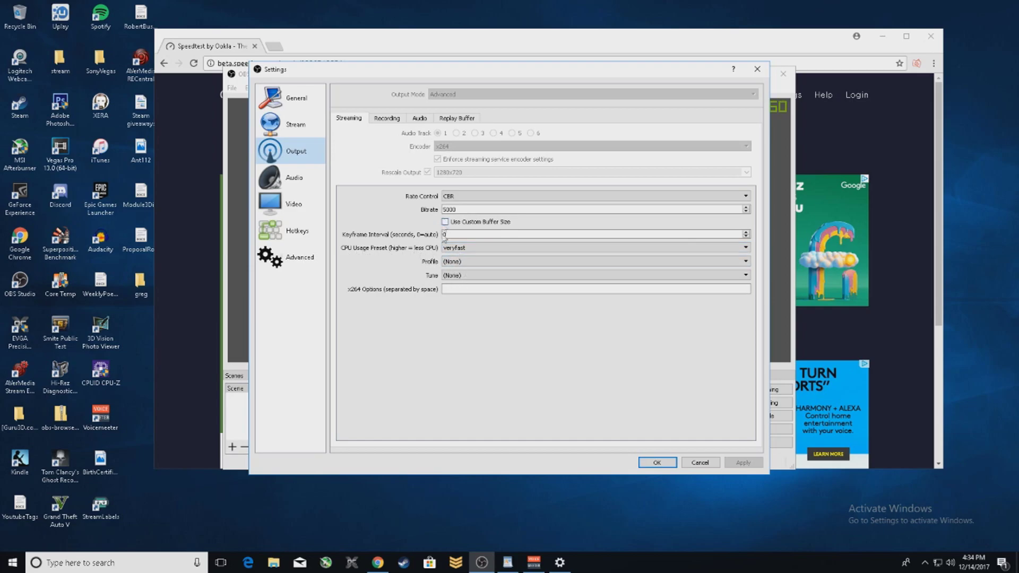
{"action": "left_click", "coordinate": [292, 186]}
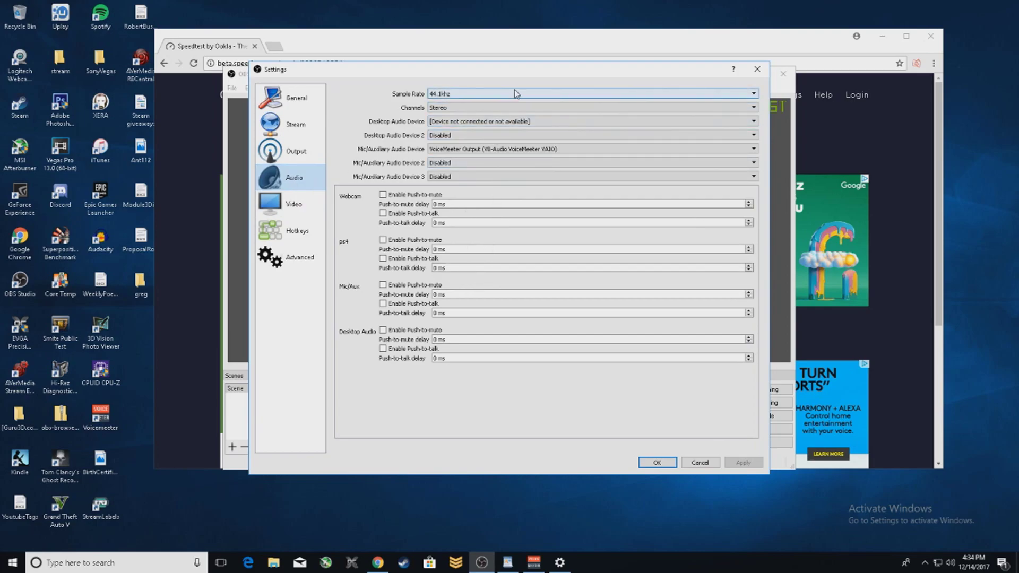
{"action": "left_click", "coordinate": [309, 209]}
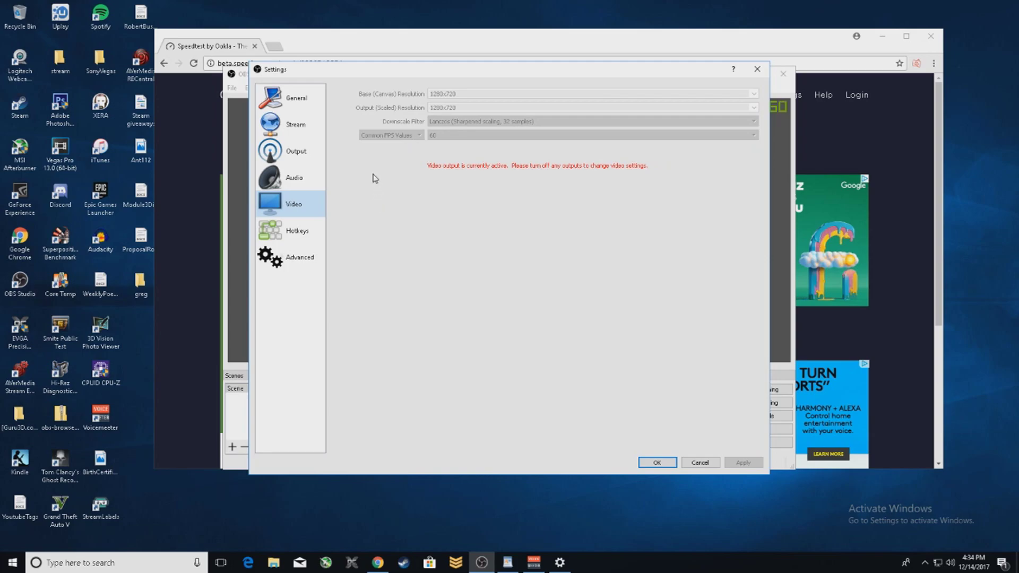
{"action": "left_click", "coordinate": [317, 230]}
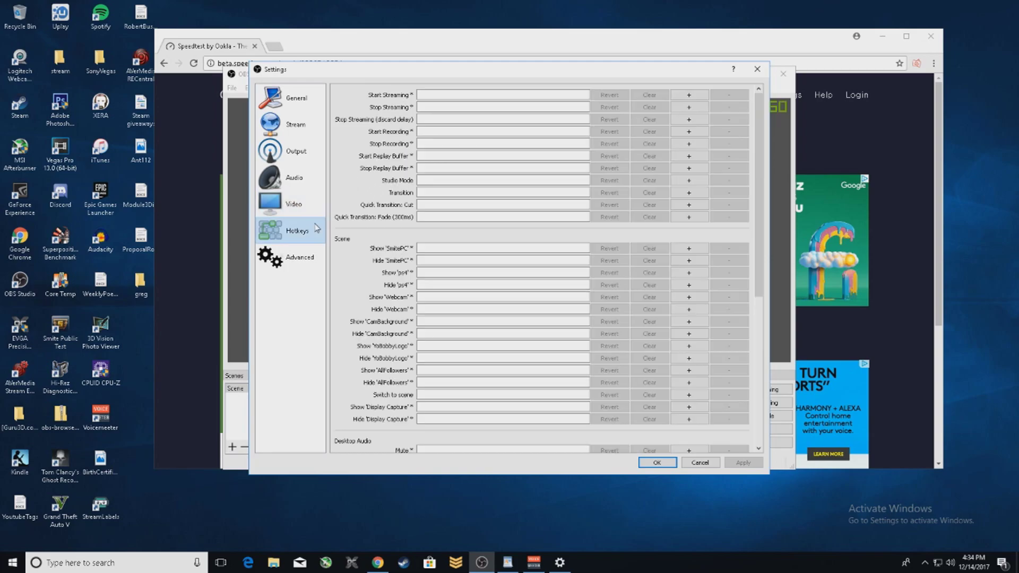
{"action": "left_click", "coordinate": [310, 261]}
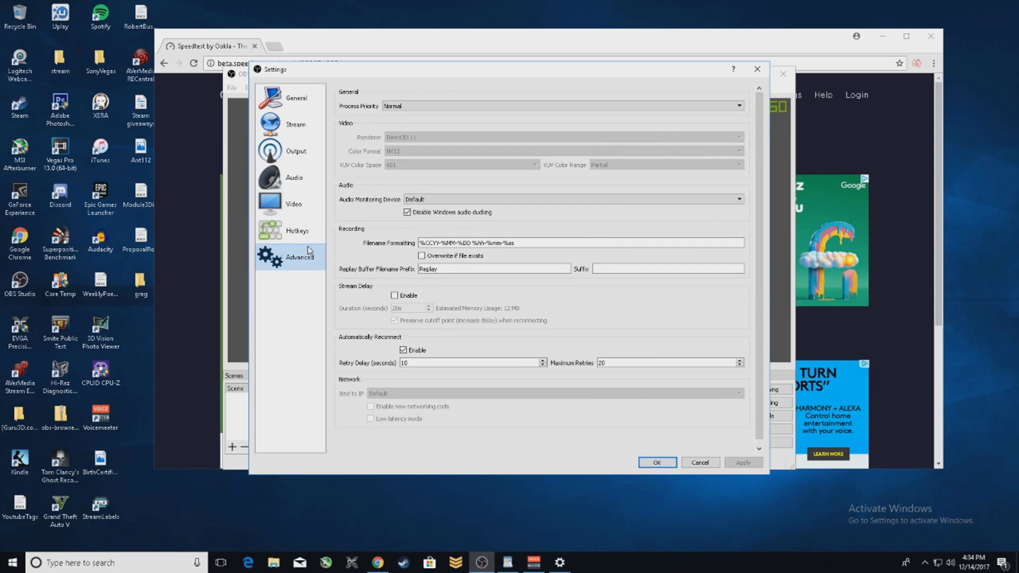
{"action": "left_click", "coordinate": [296, 231]}
{"action": "left_click", "coordinate": [296, 151]}
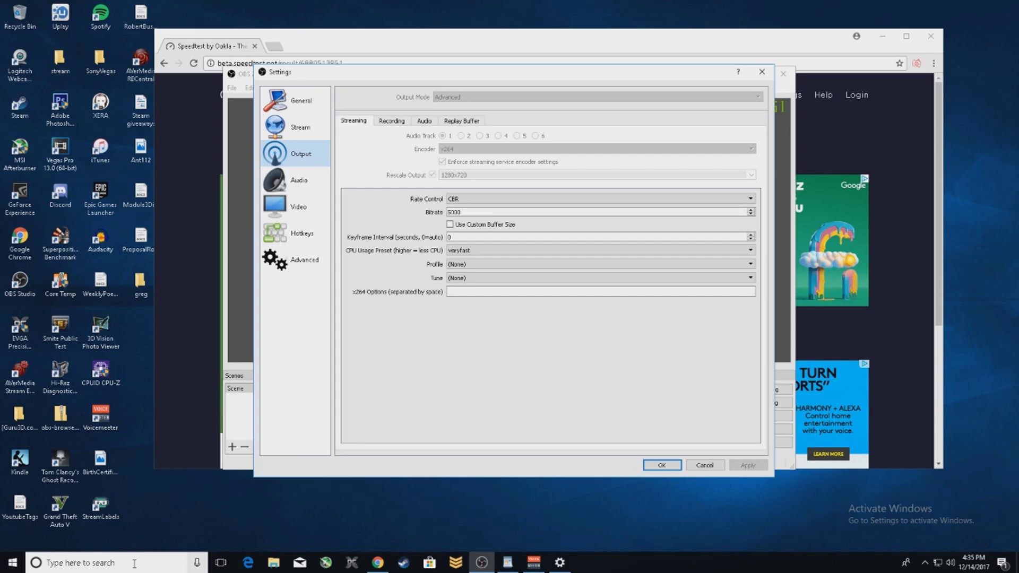
{"action": "left_click", "coordinate": [134, 563]}
{"action": "type", "text": "ed"}
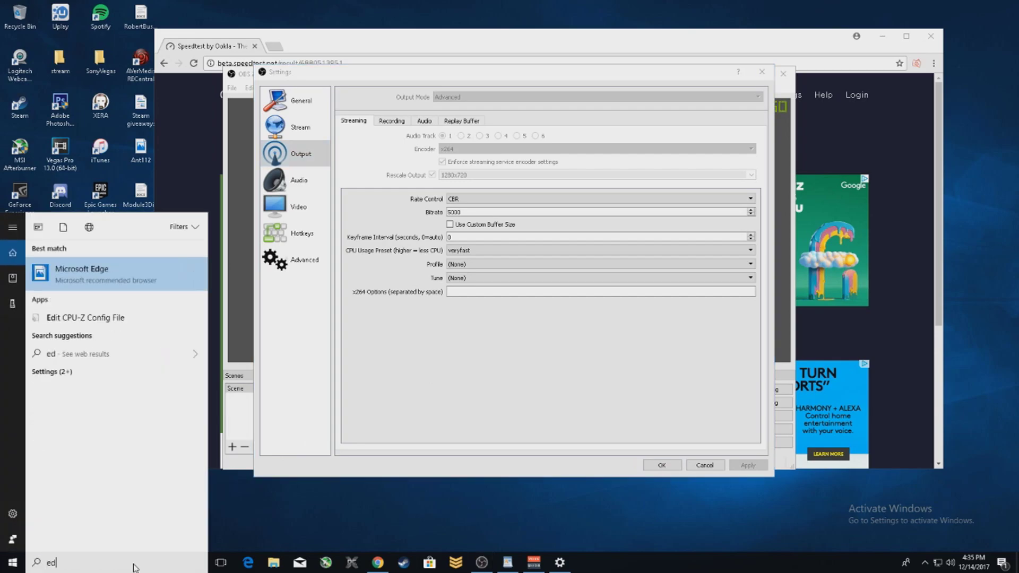
{"action": "type", "text": "it p"}
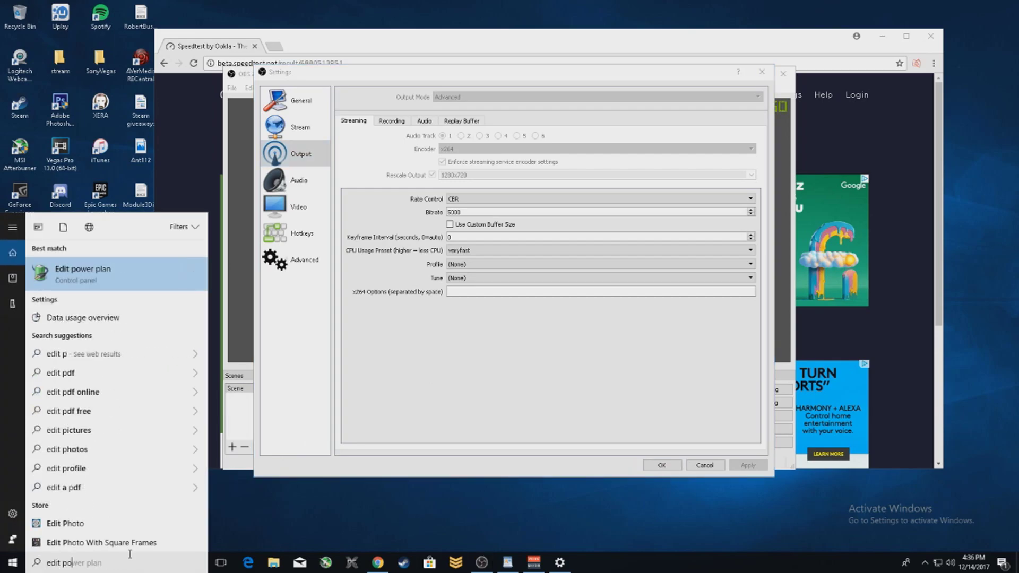
{"action": "type", "text": "o"}
{"action": "left_click", "coordinate": [138, 275]}
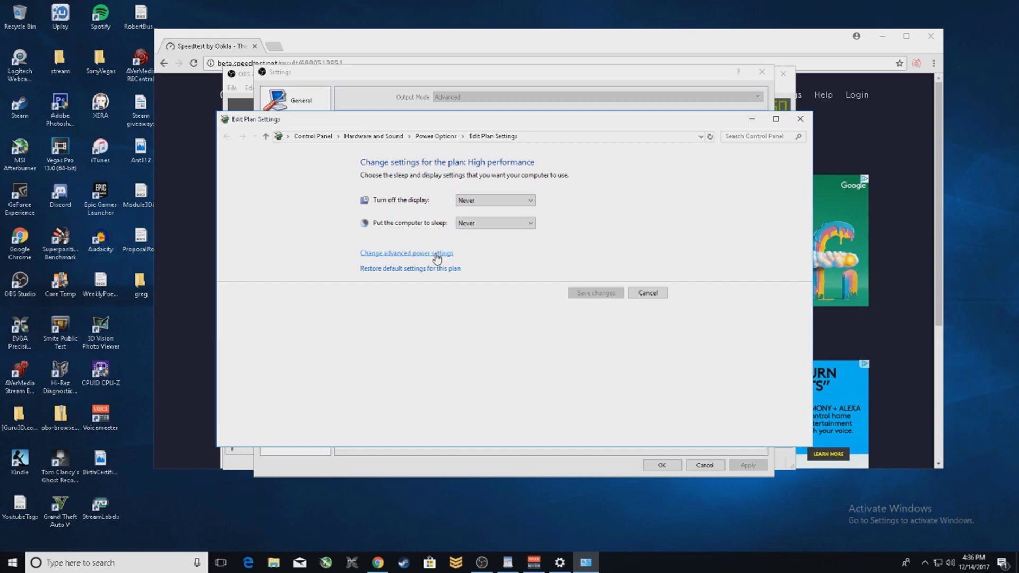
{"action": "left_click", "coordinate": [435, 255]}
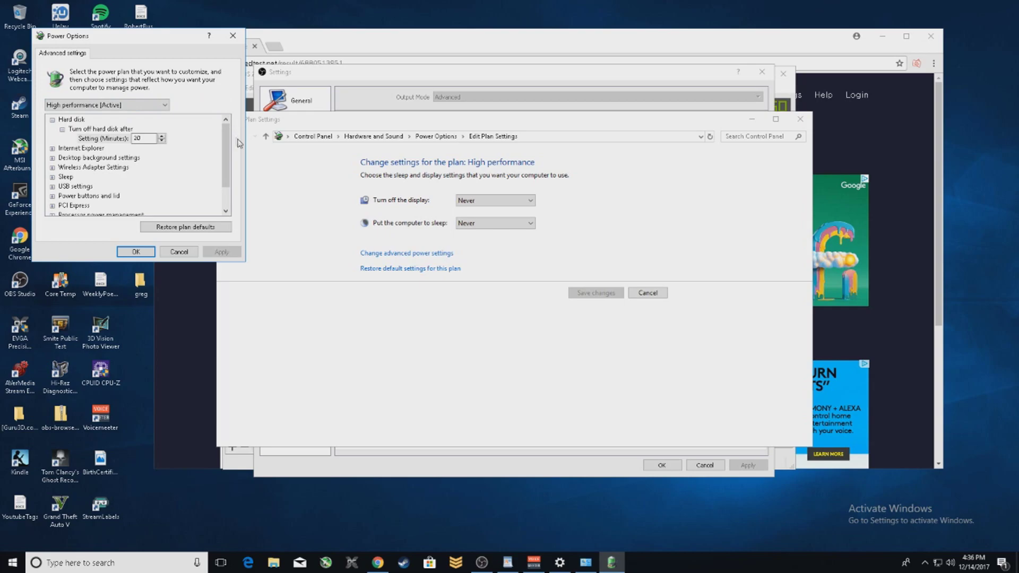
{"action": "left_click_drag", "start_coordinate": [228, 149], "coordinate": [234, 112]}
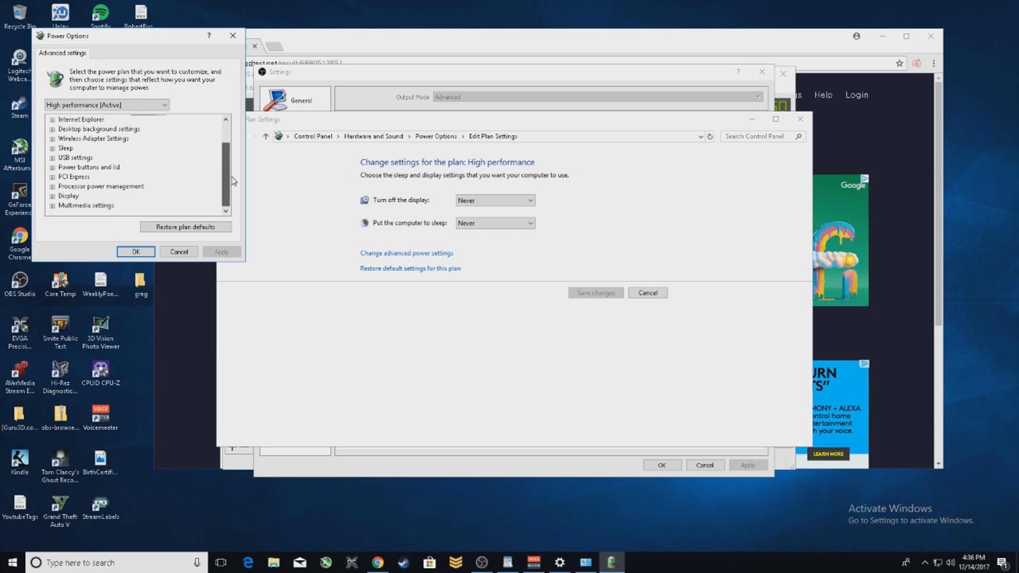
{"action": "left_click", "coordinate": [233, 40]}
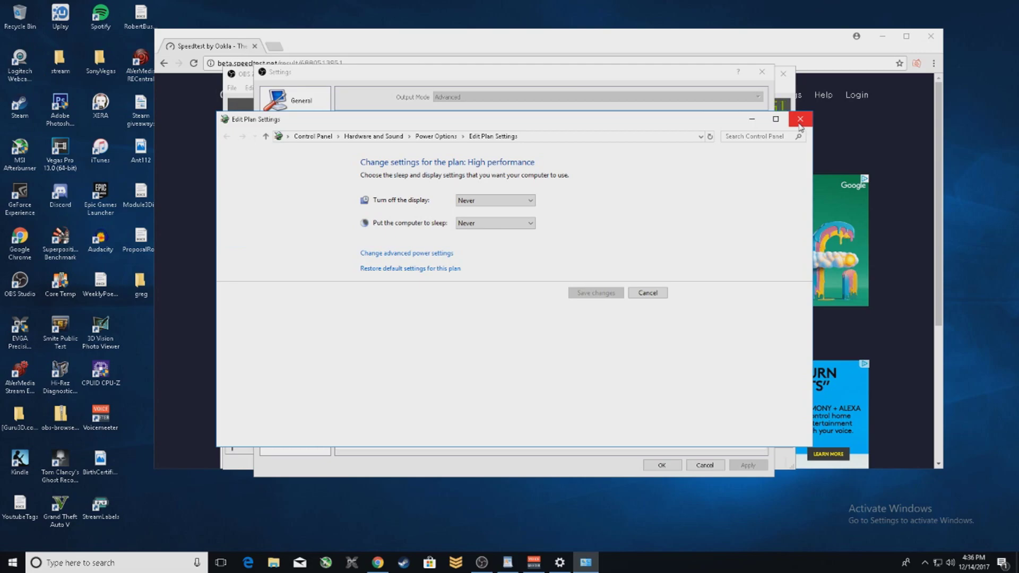
{"action": "left_click", "coordinate": [801, 121]}
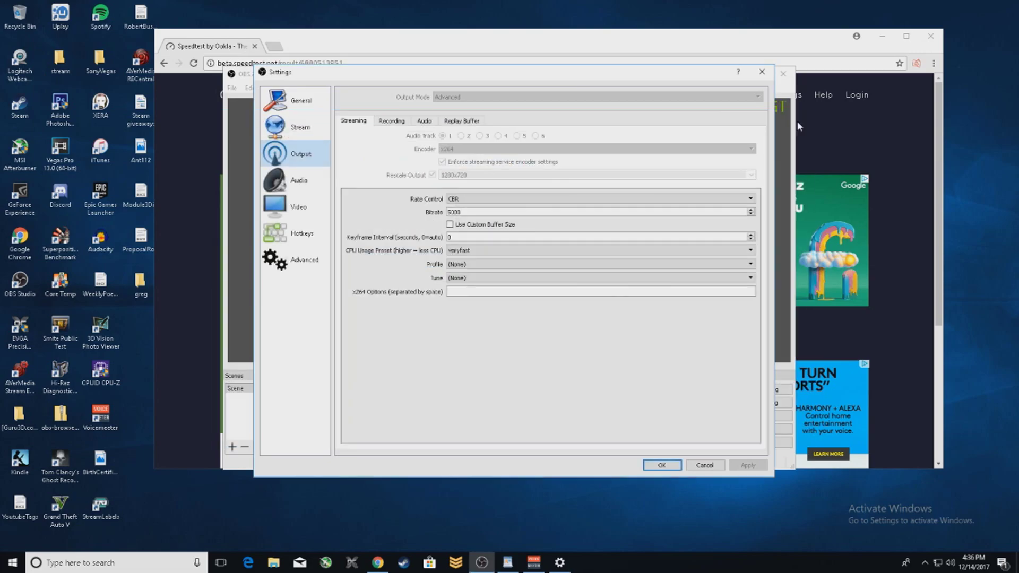